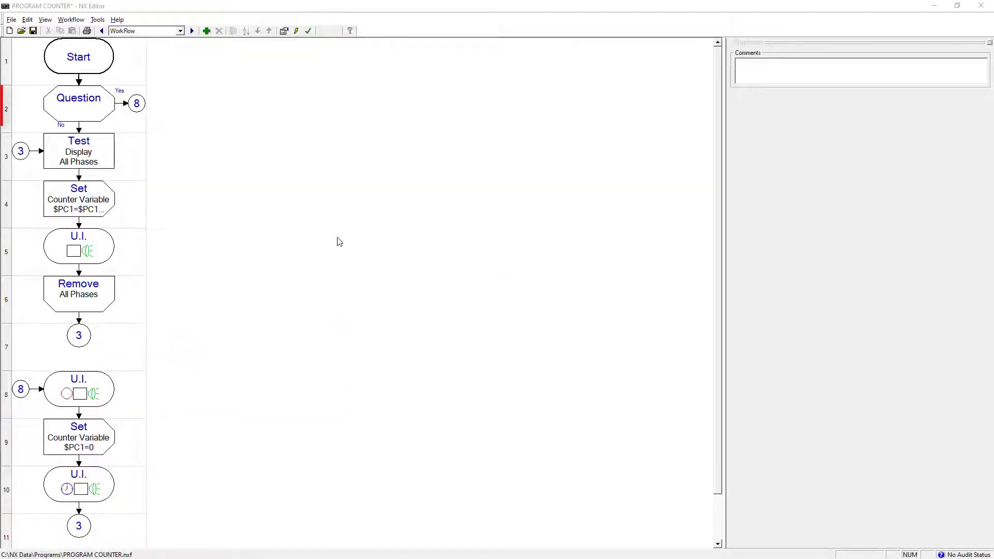
Confirm the Question prompt RESET COUNTER? and keep its YES branch on 8 User Interface
click(96, 115)
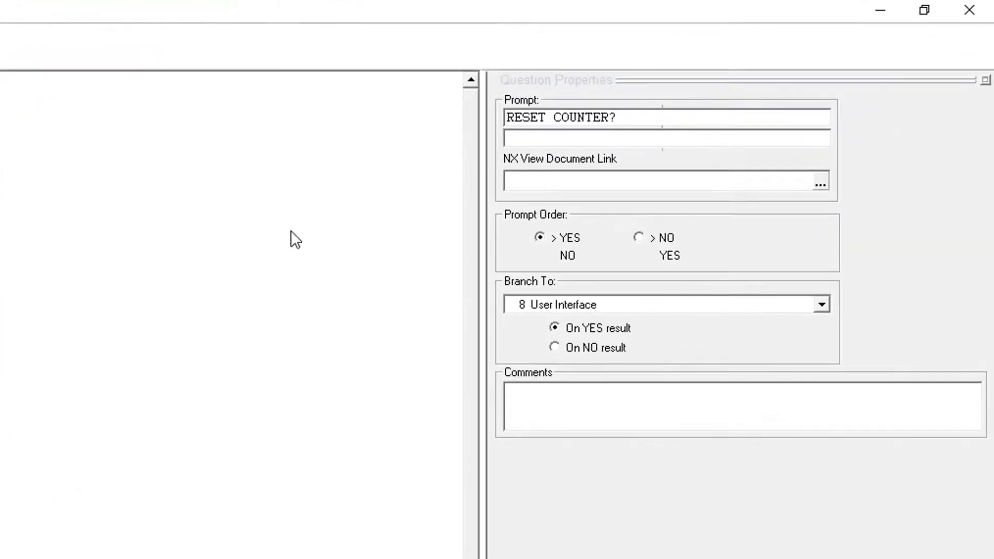
drag(616, 119, 400, 160)
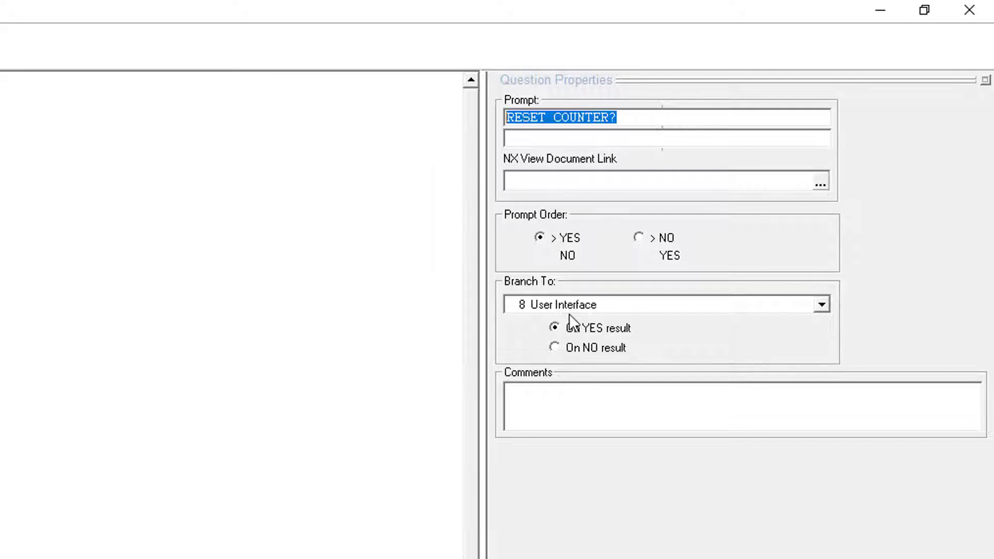
click(590, 307)
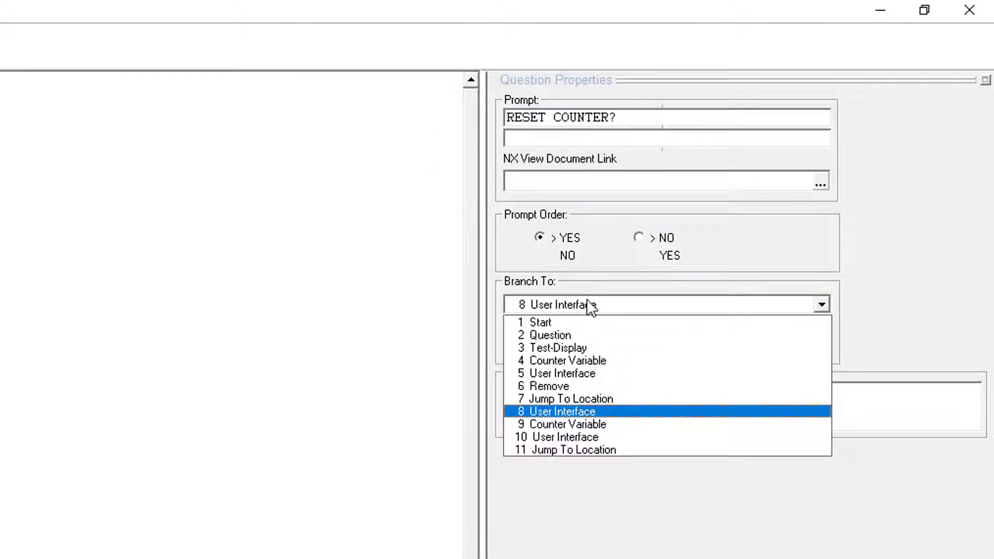
click(600, 408)
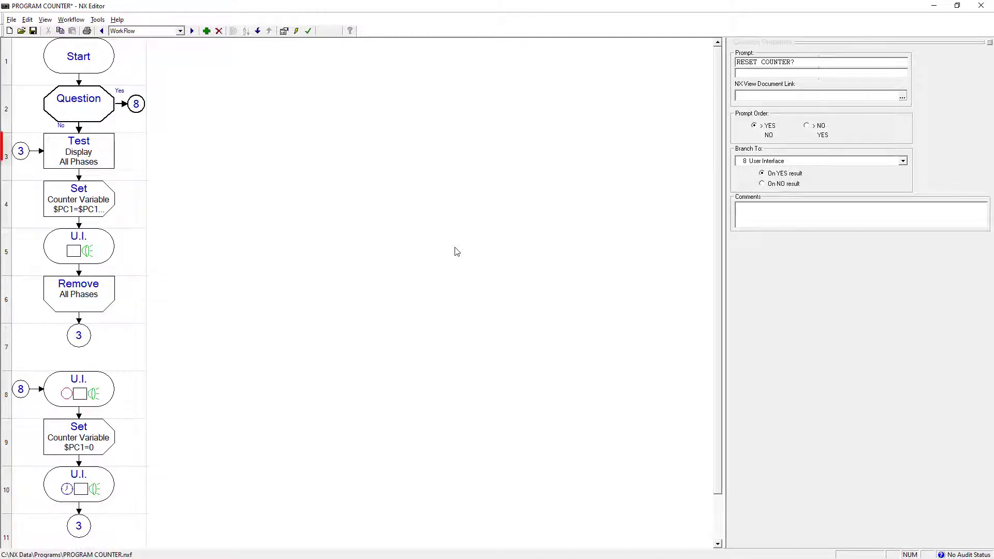
Set the row 4 counter step to use Program Counter 1 ($PC1), incrementing by 1
key(Down)
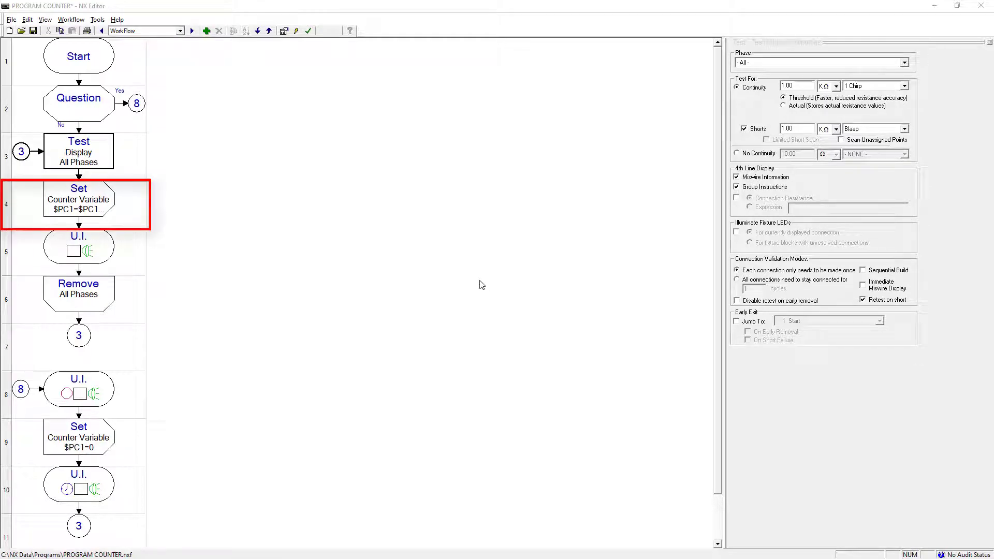
click(109, 208)
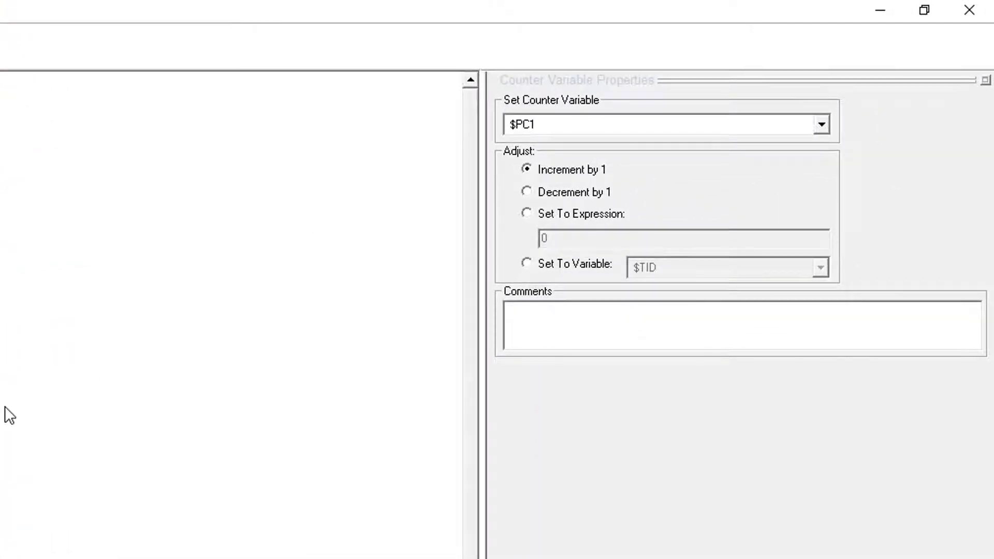
click(585, 129)
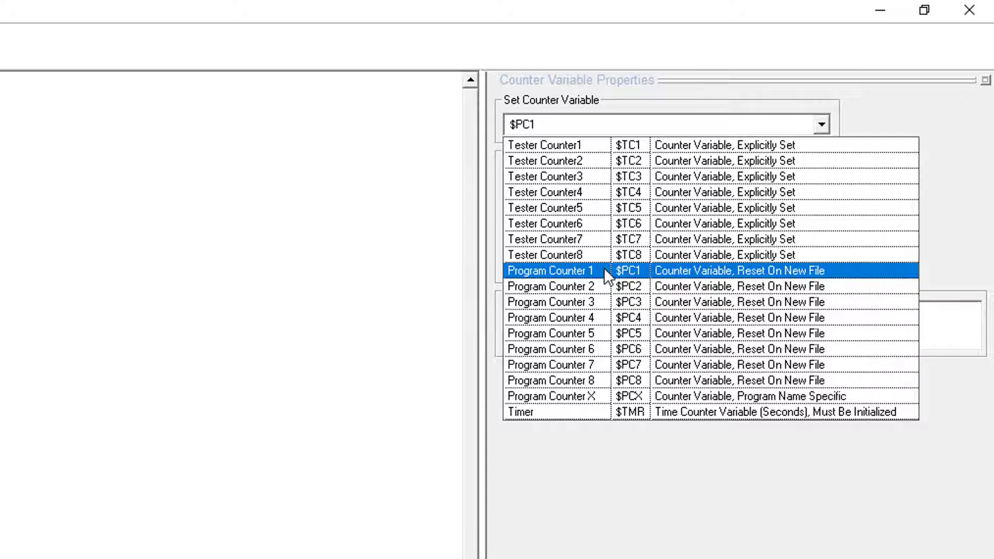
click(604, 269)
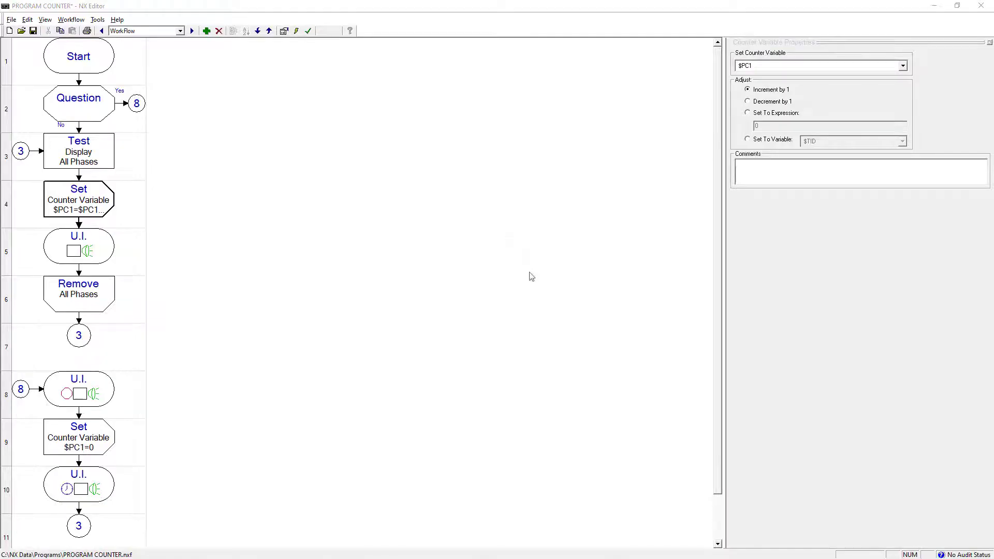
Review the row 5 Good Harness: $PC1 message and the row 7 jump back to 3 Test-Display
click(99, 245)
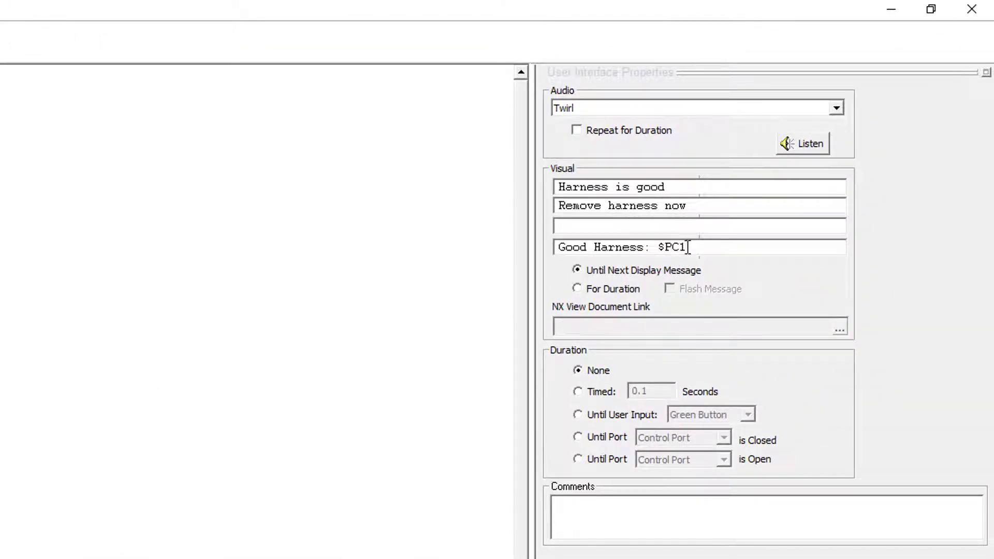
drag(687, 247, 495, 240)
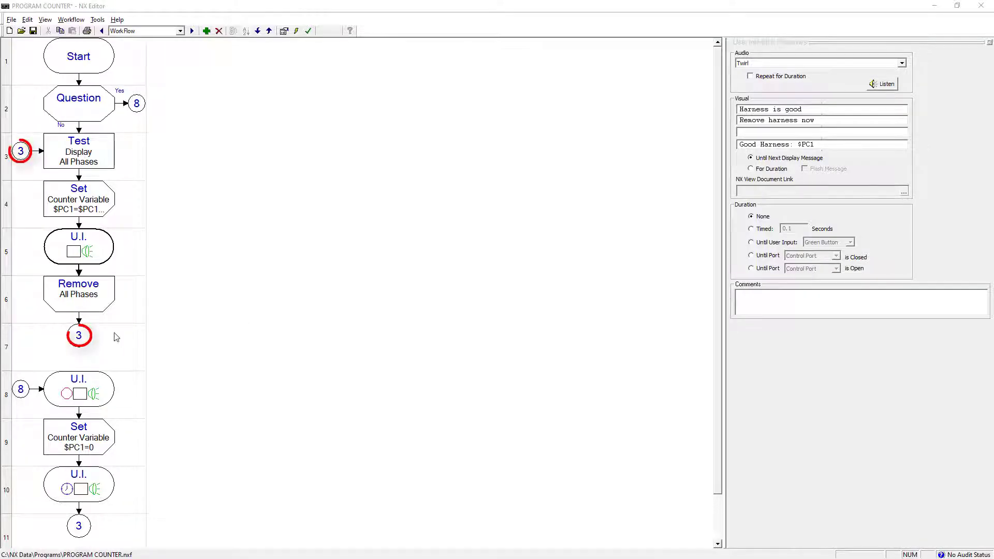
click(89, 341)
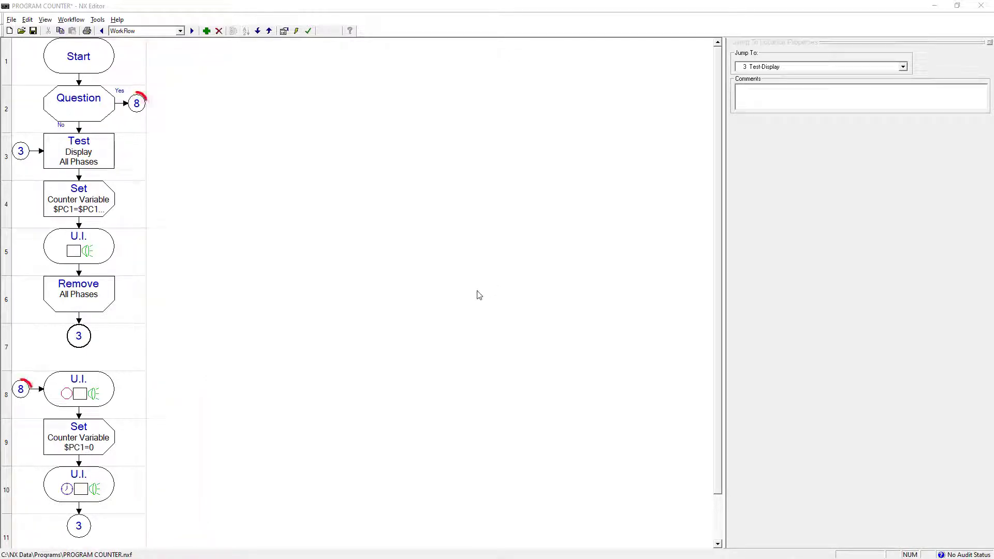
Review the row 8 message INSERT SUPERVISOR KEY TO CONTINUE! awaiting the Supervisor Key
click(109, 400)
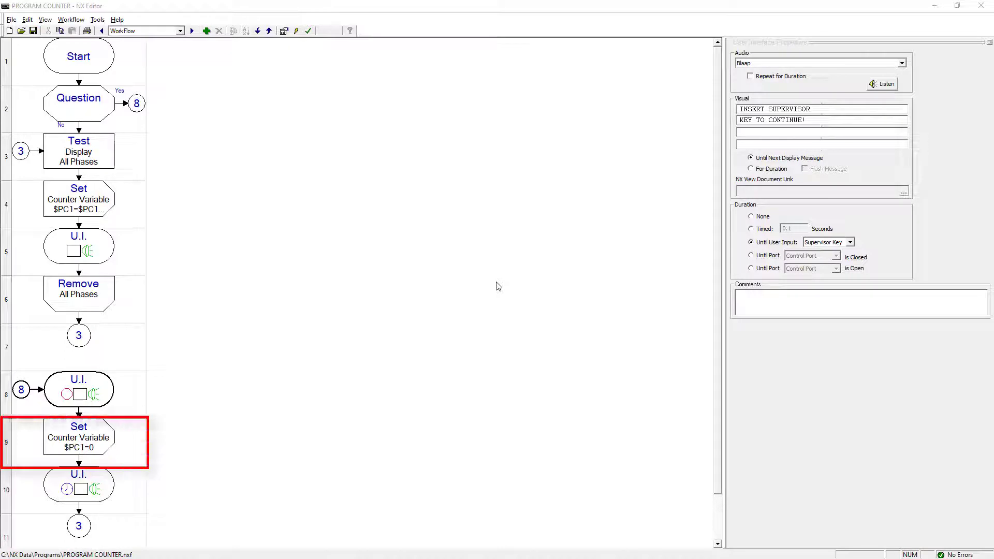
Check row 9 resets $PC1 to 0 and row 10 shows COUNTER HAS BEEN RESET! for 3 seconds
click(106, 444)
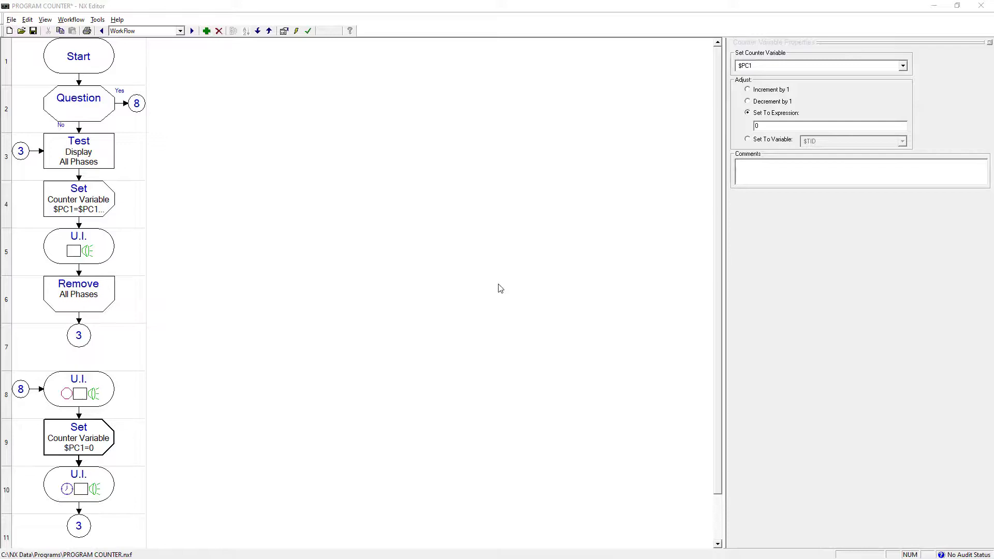
click(112, 477)
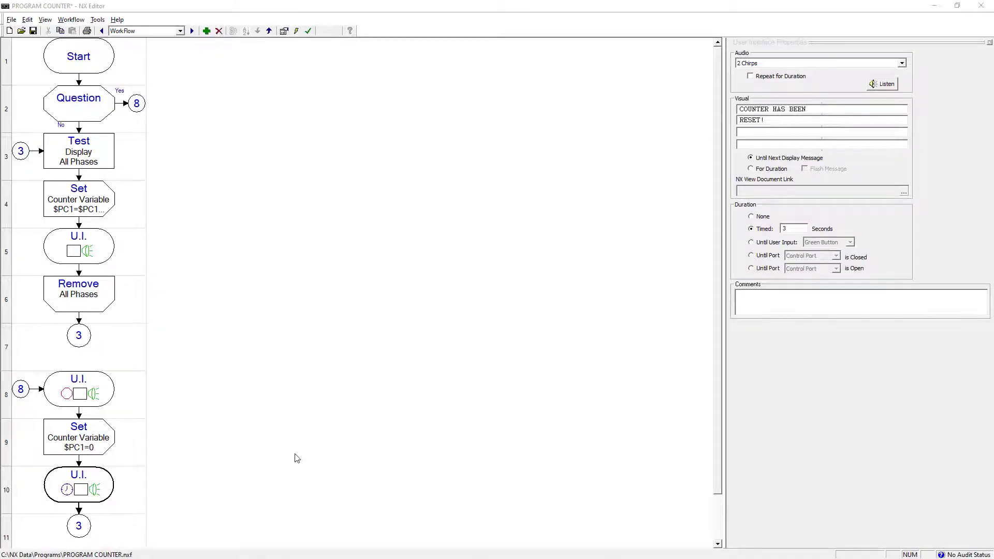
Verify the row 11 jump returns to 3 Test-Display and save PROGRAM COUNTER
click(82, 525)
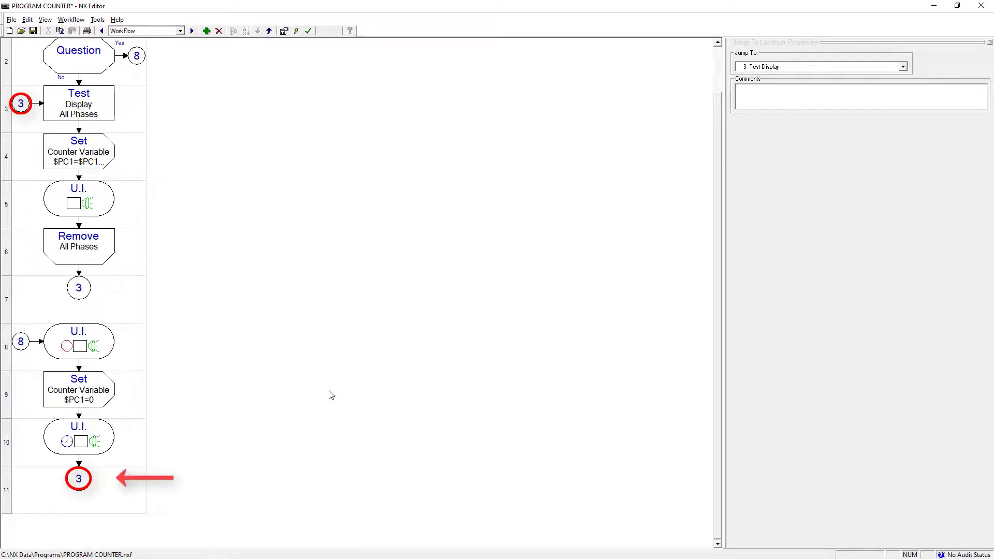
key(ctrl+s)
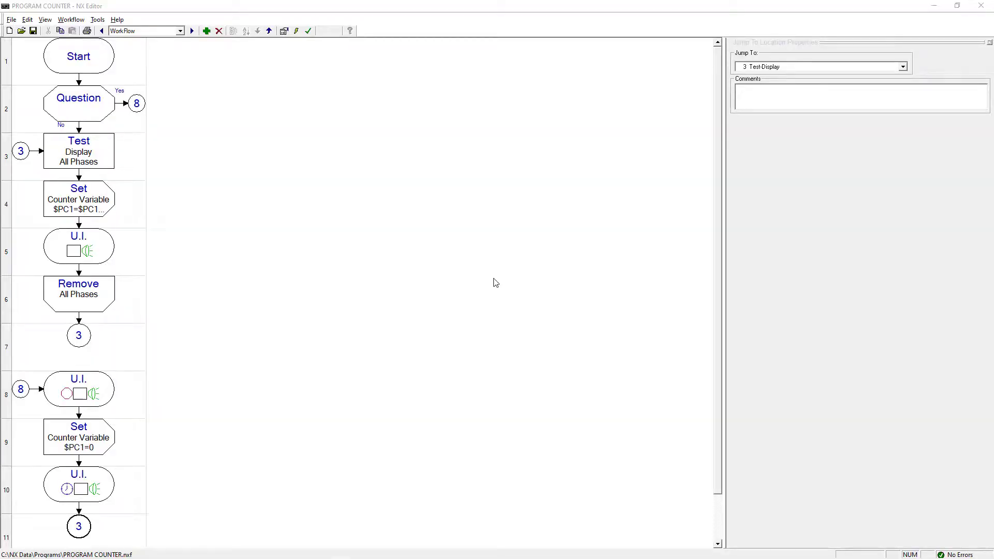
Download PROGRAM COUNTER to the NX Tester over USB serial port COM3
click(294, 32)
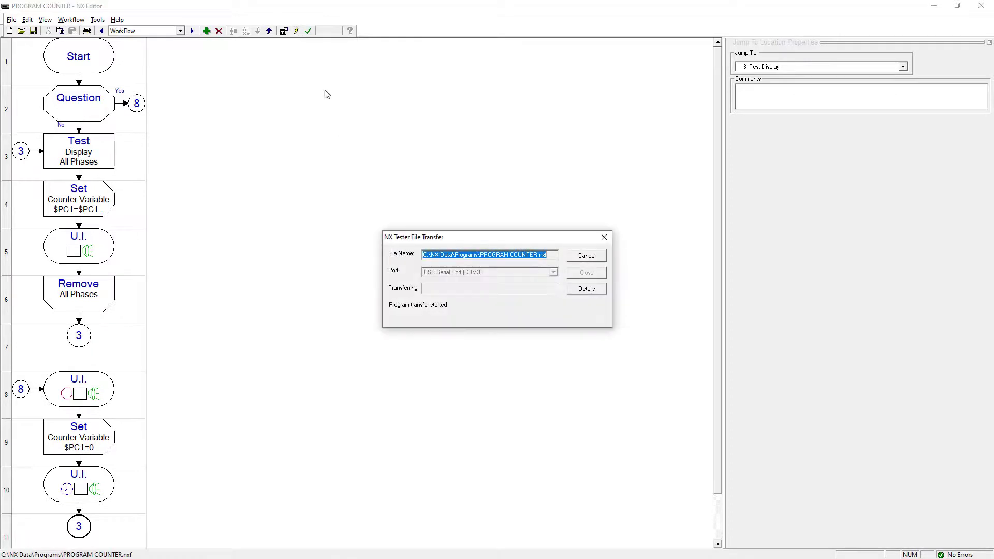